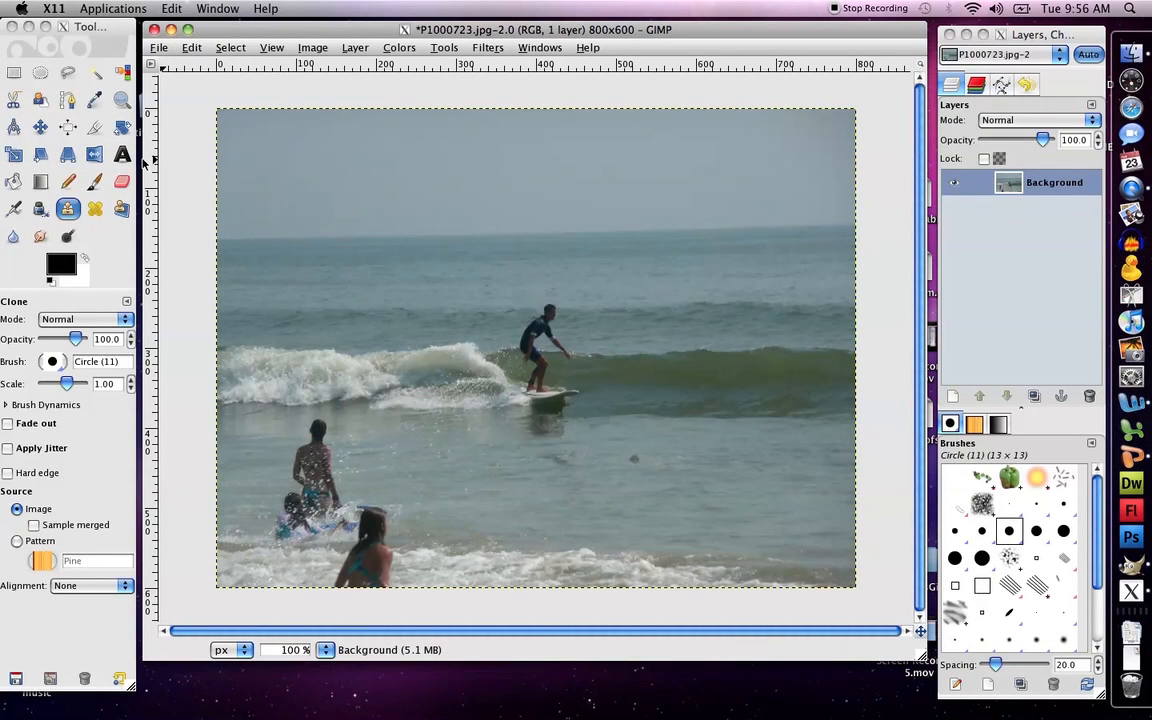
Choose the Ellipse Select tool and reach the View menu for zooming
click(42, 74)
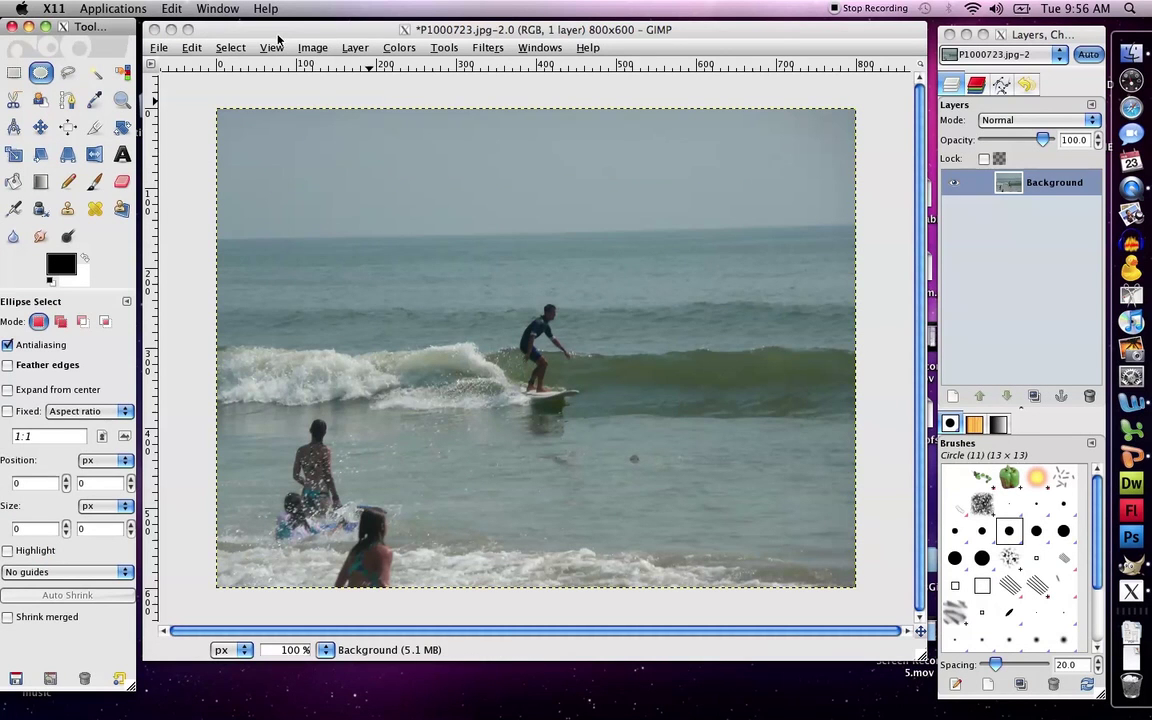
click(272, 48)
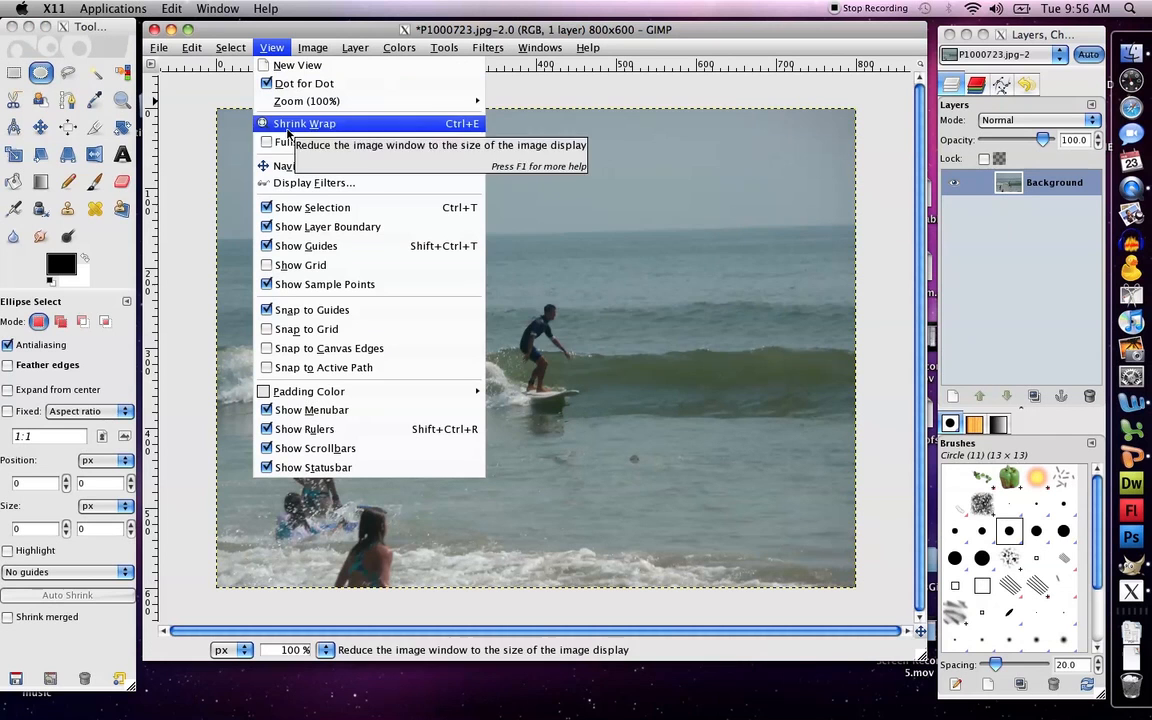
mouse_move(307, 101)
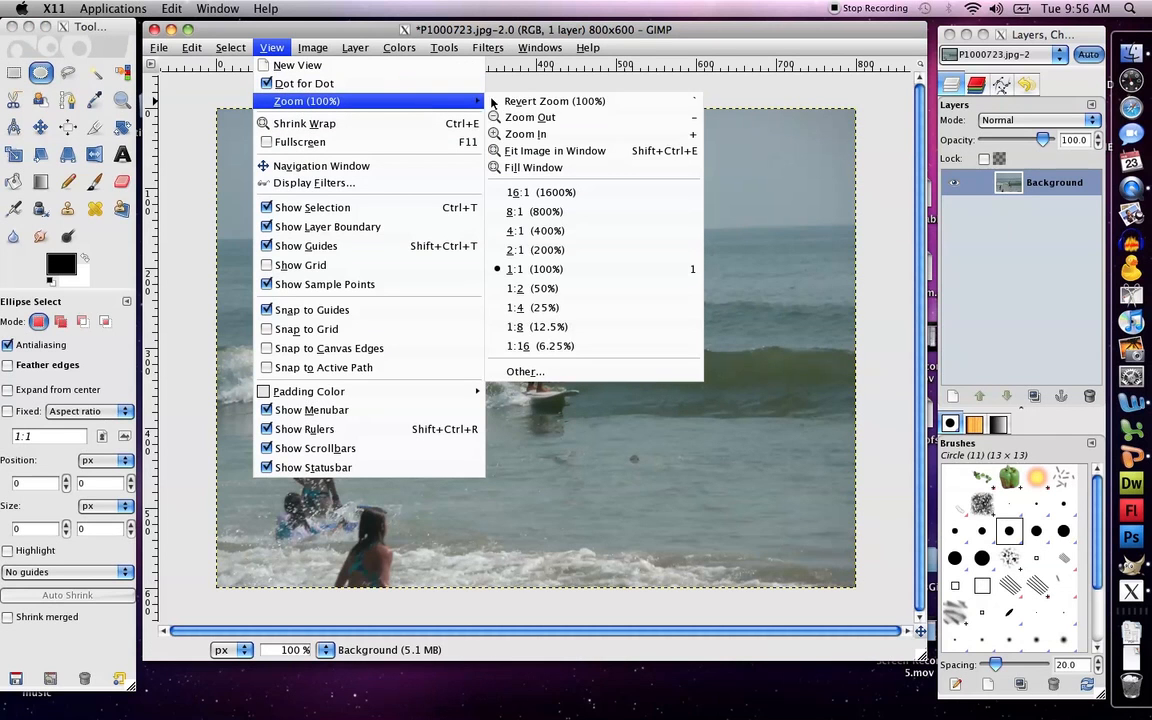
Zoom to 150% and drag an oval selection enclosing the surfer on the wave
click(468, 120)
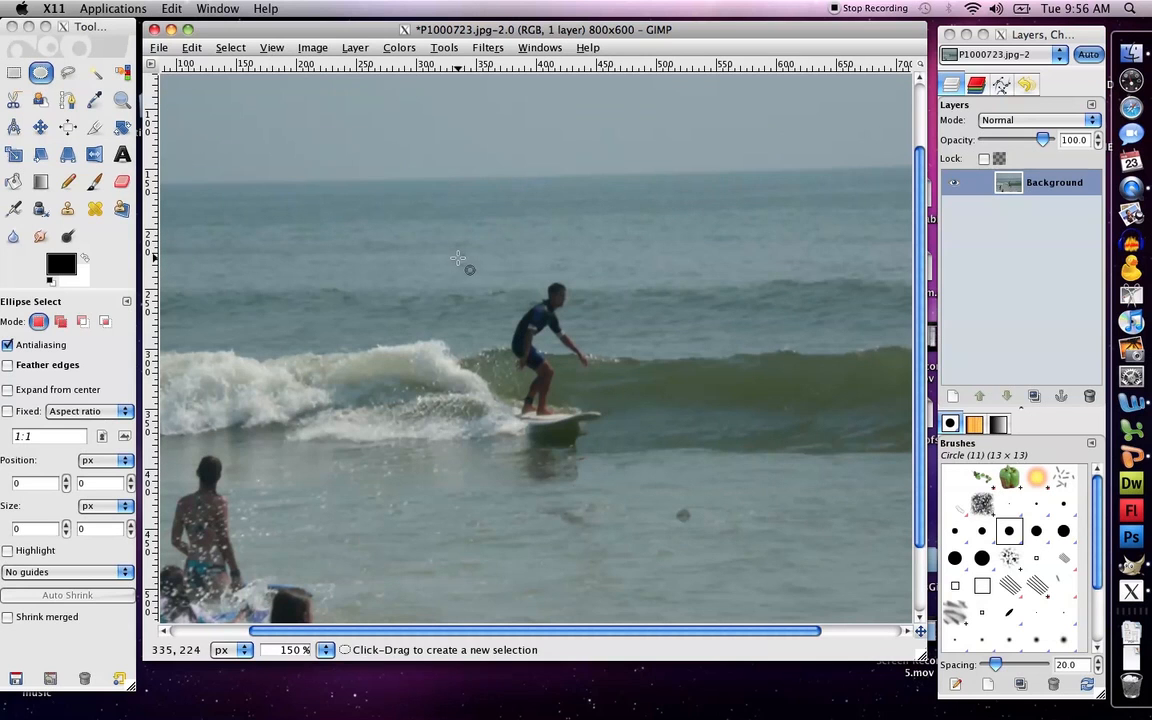
drag(455, 257, 643, 470)
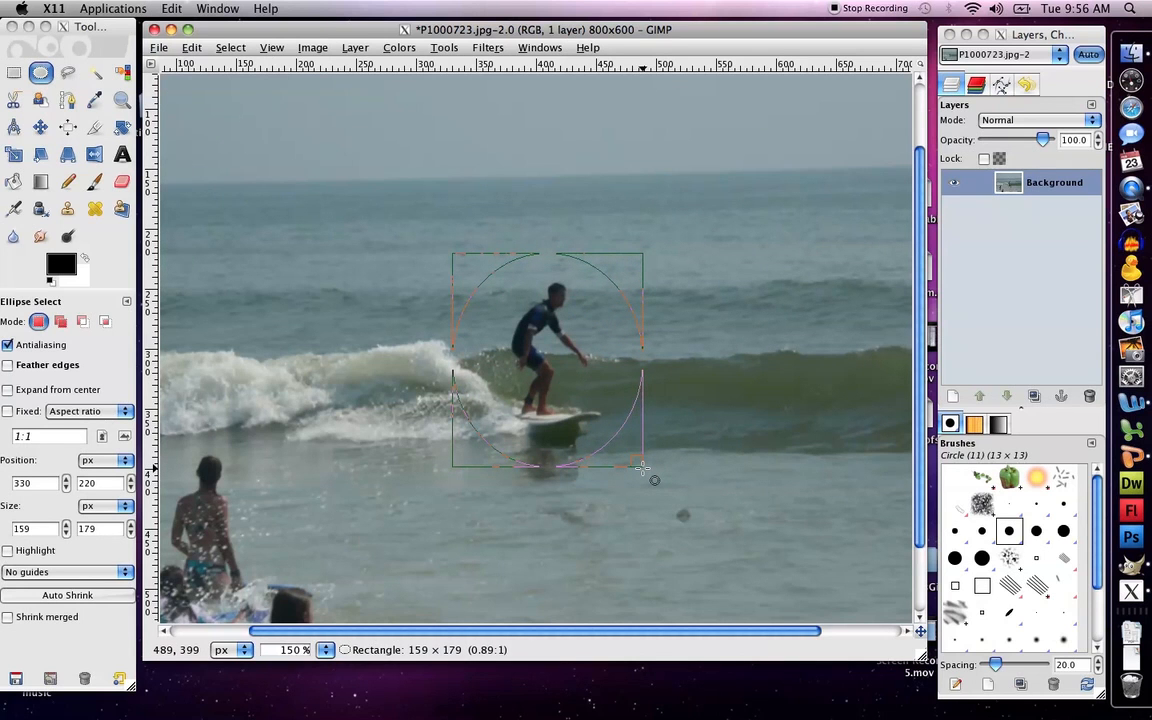
drag(643, 468, 643, 468)
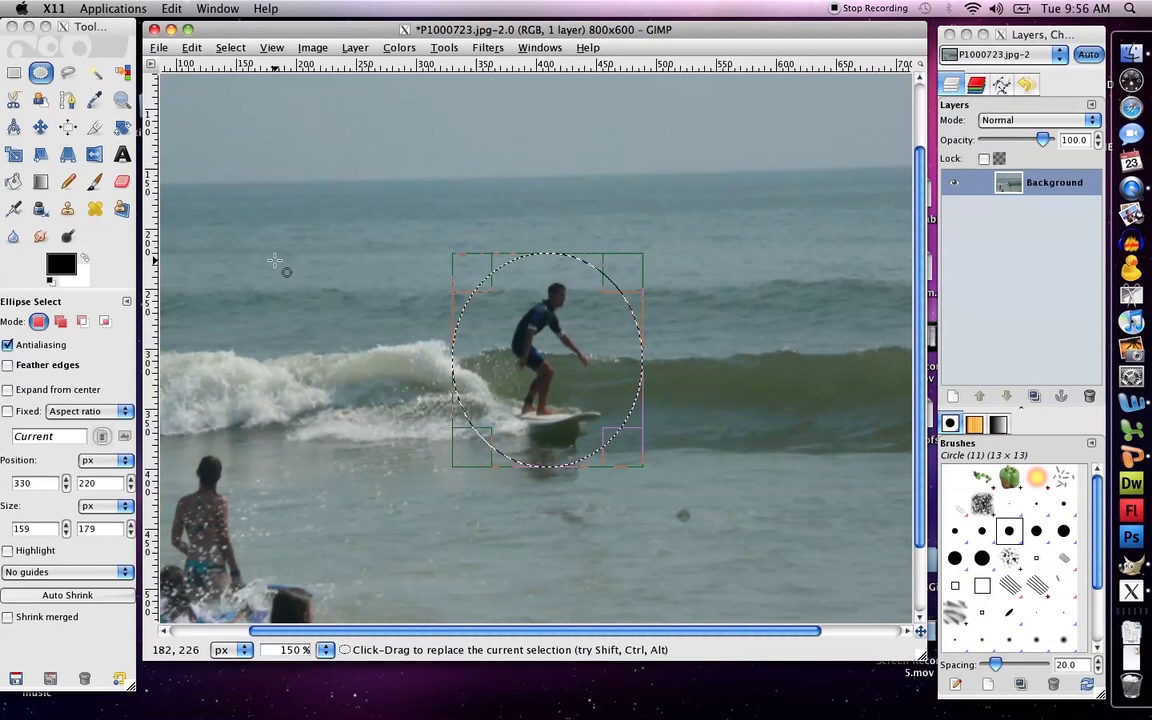
click(270, 48)
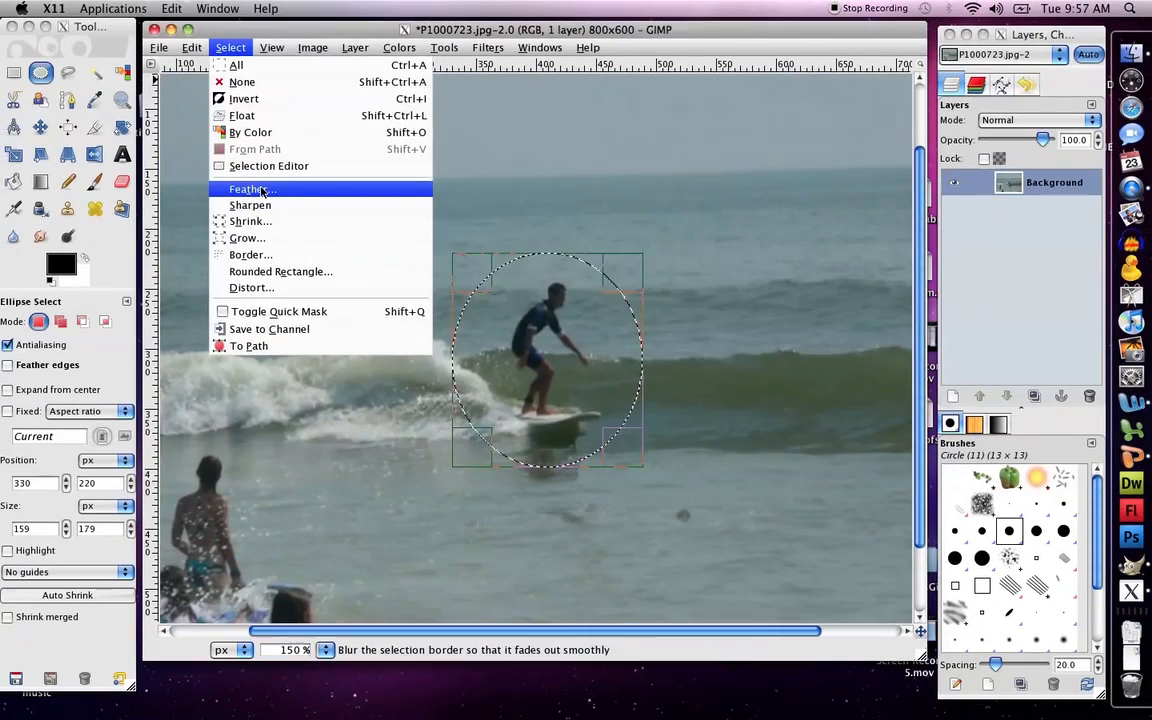
Feather the oval selection by 25 pixels via Select > Feather
click(258, 150)
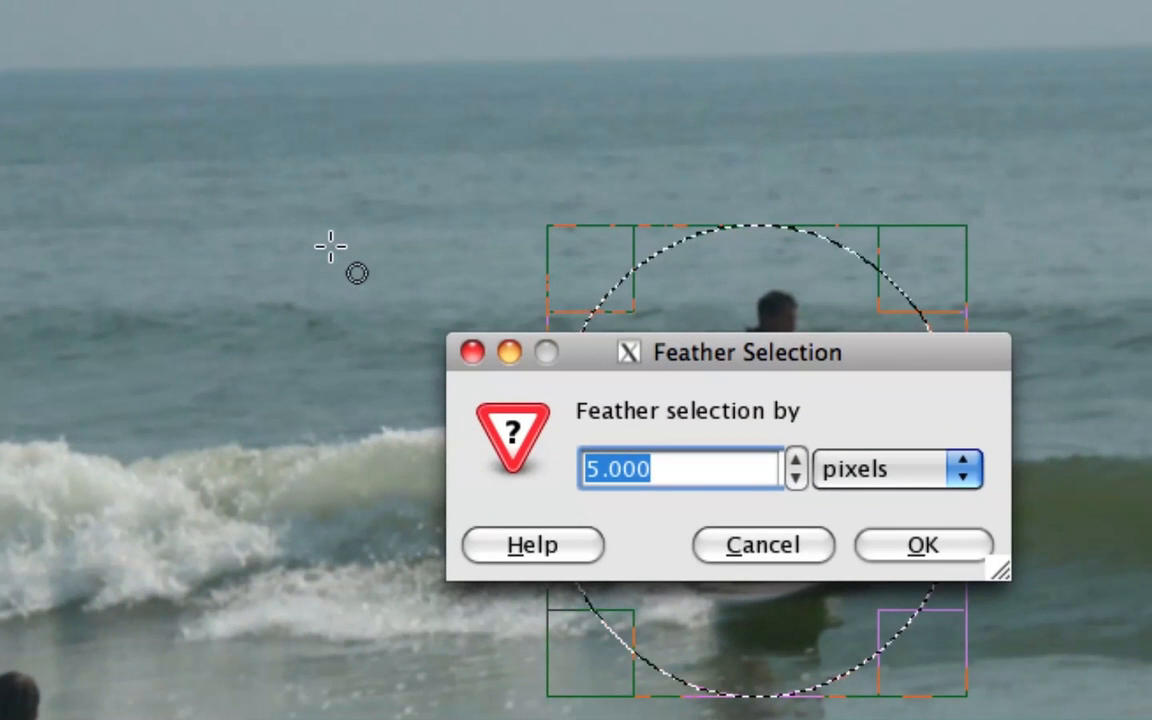
text(25)
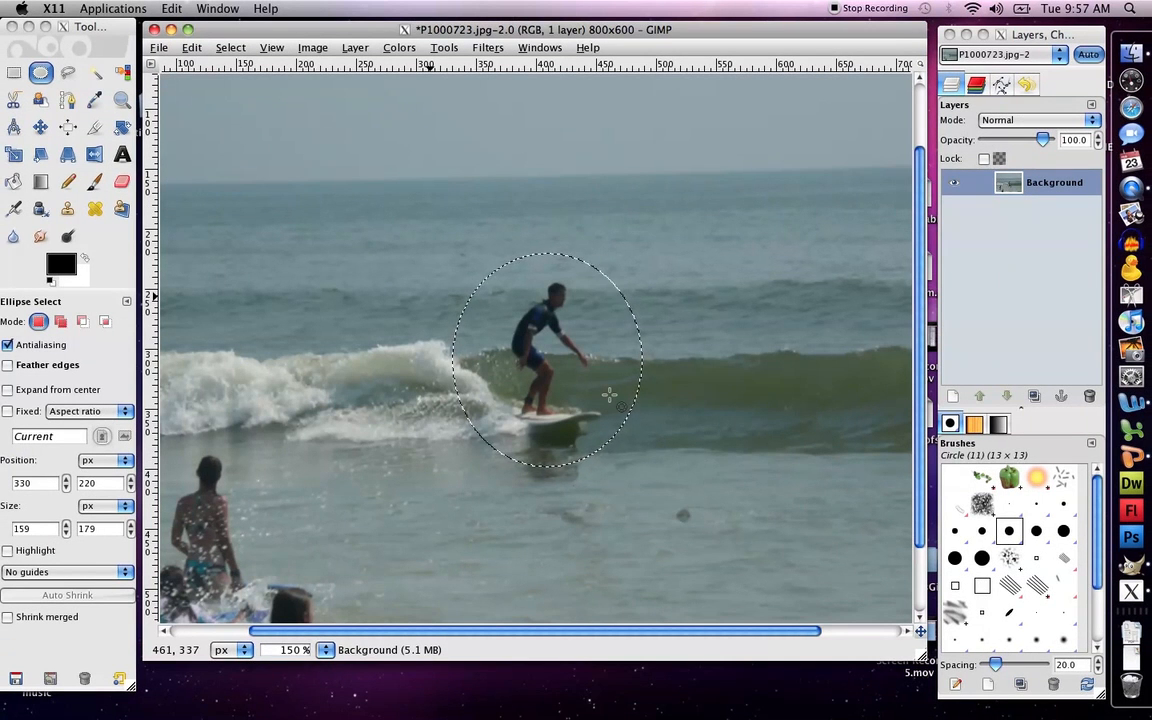
click(240, 48)
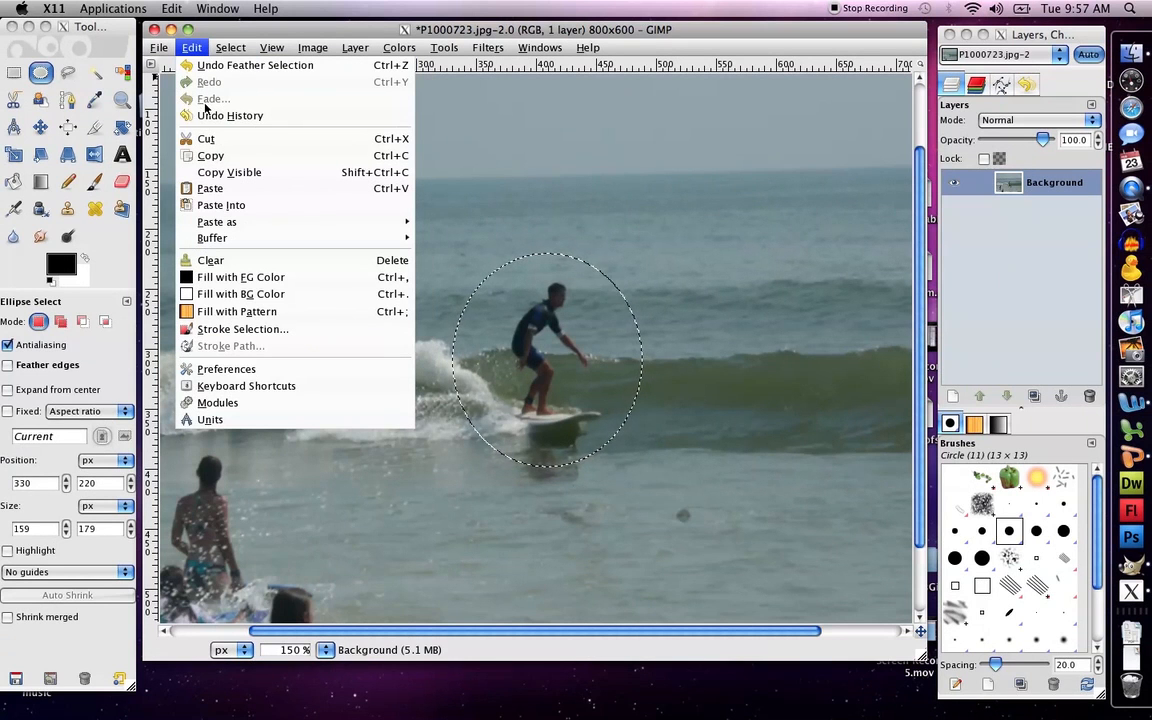
click(210, 137)
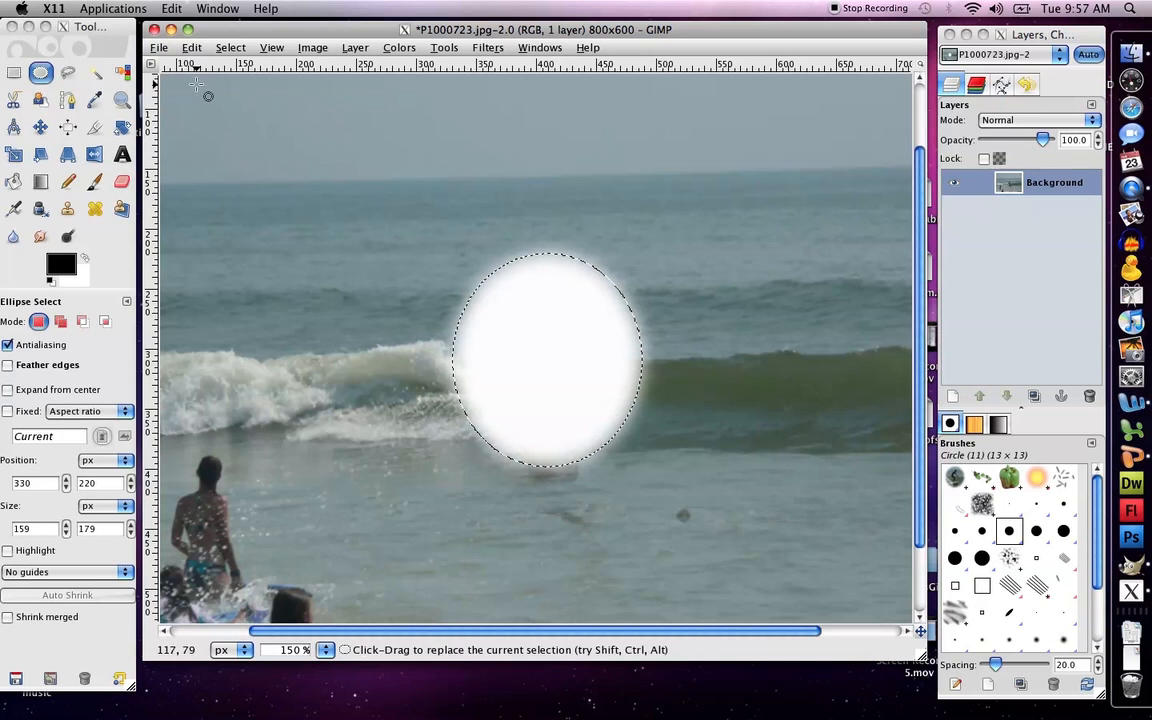
click(191, 48)
click(210, 65)
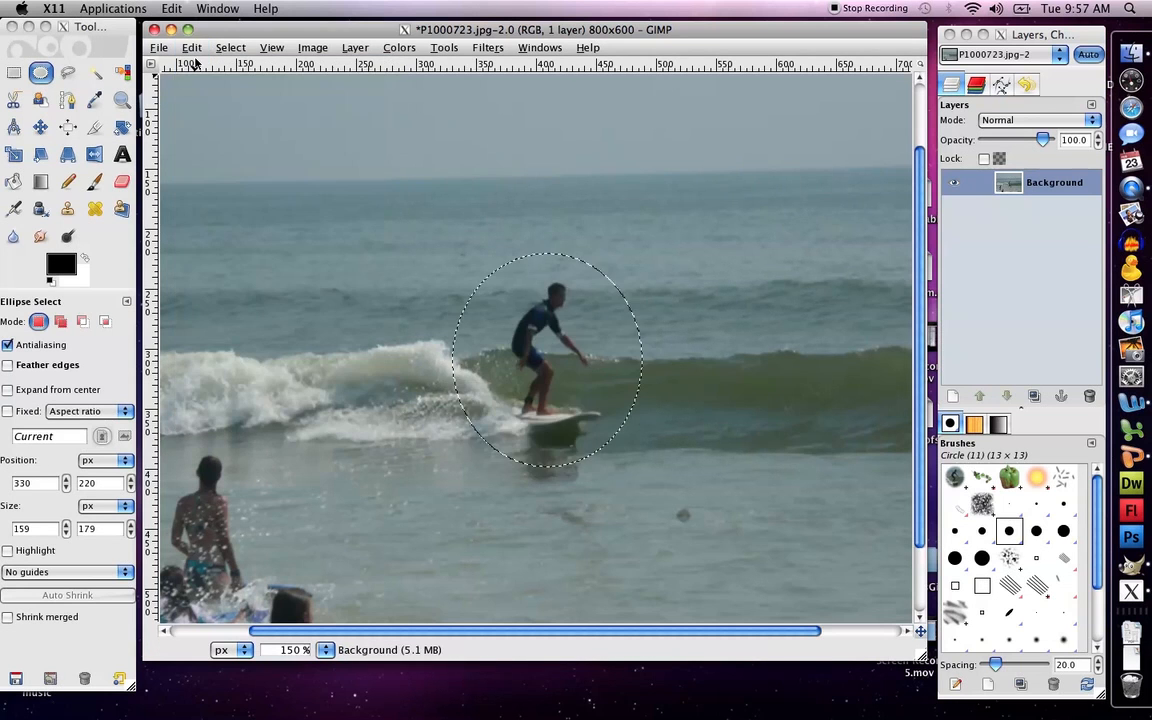
Invert the selection so everything outside the surfer oval is selected
click(229, 48)
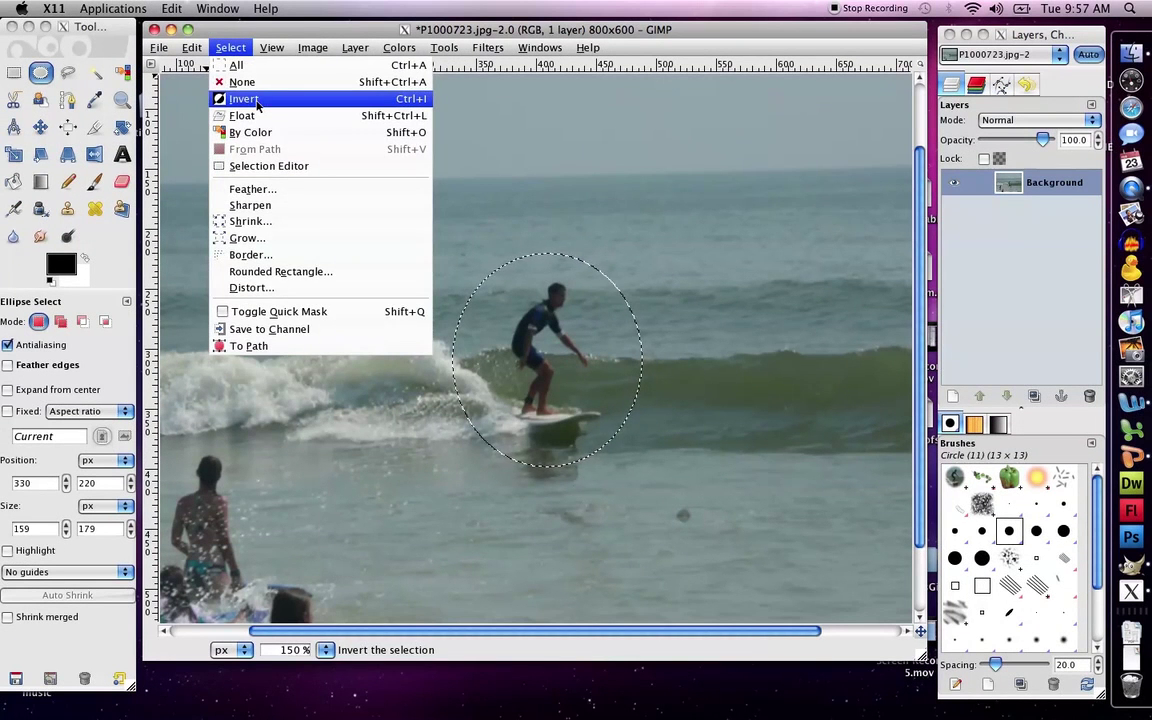
click(256, 101)
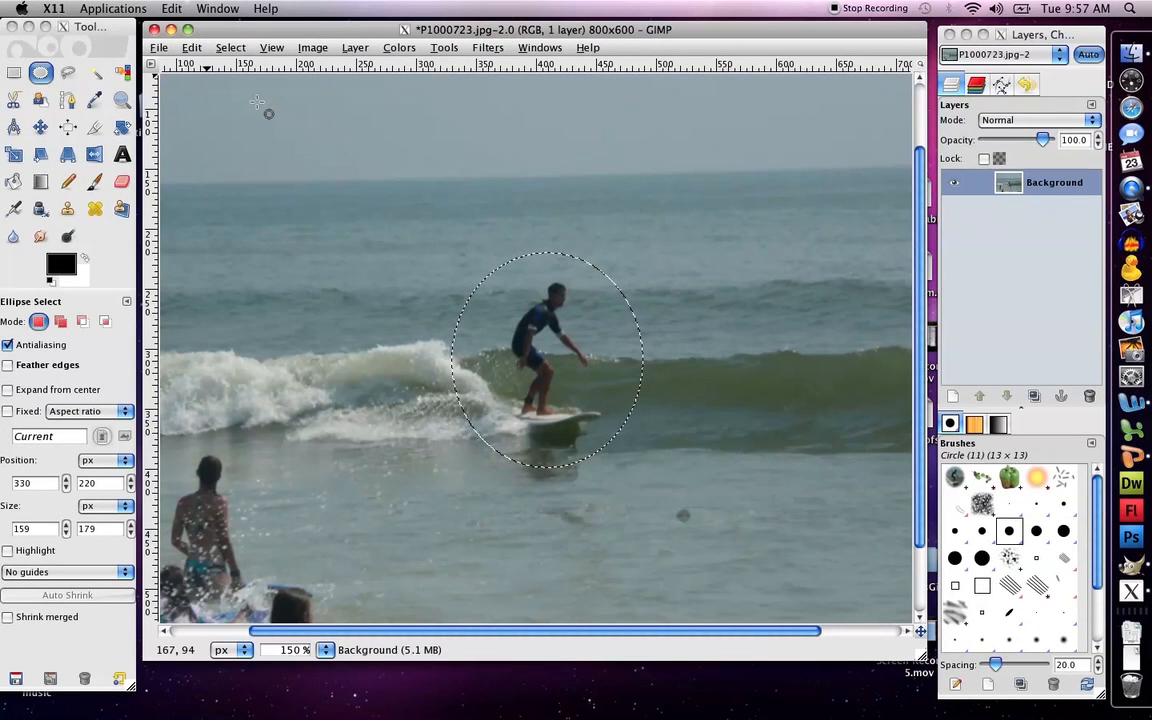
scroll(300, 200, up, 3)
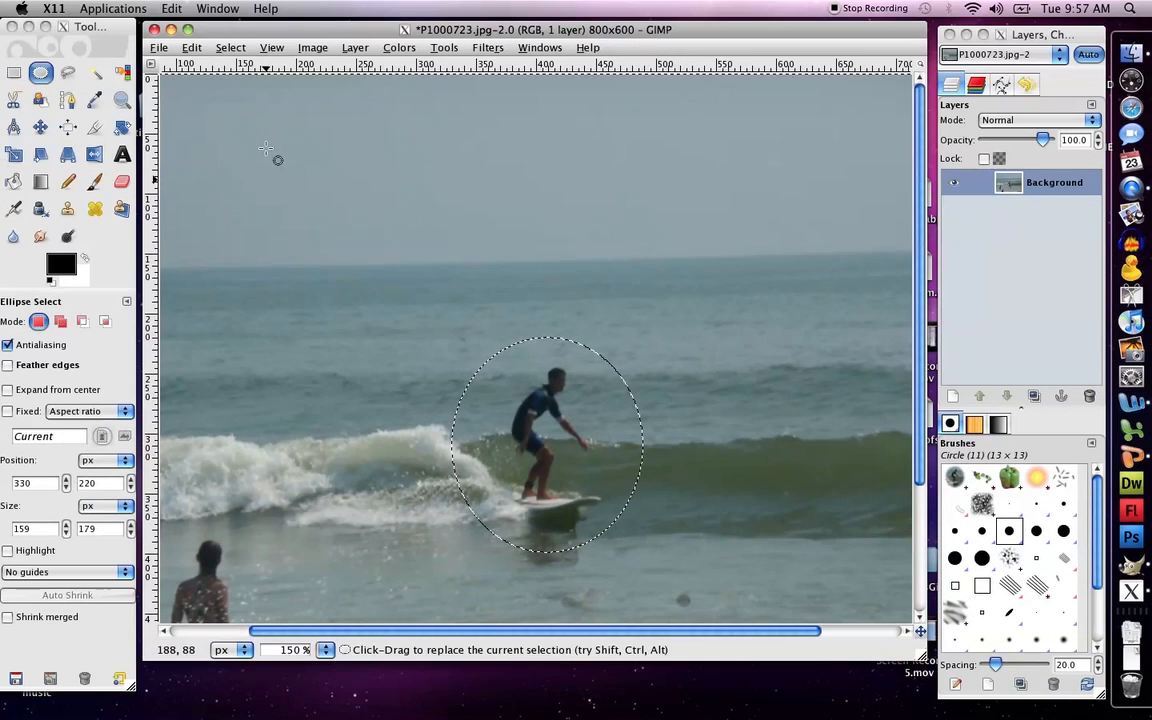
Cut the inverted area to white, leaving the surfer vignette (Edit > Cut)
click(191, 47)
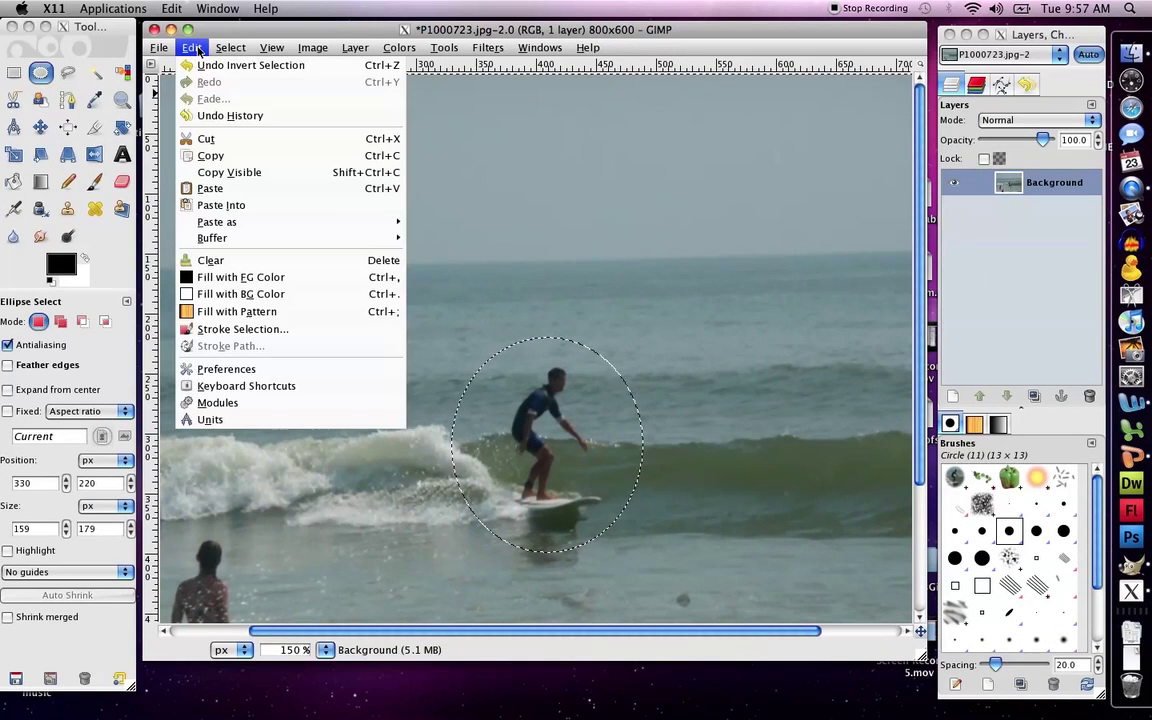
click(206, 138)
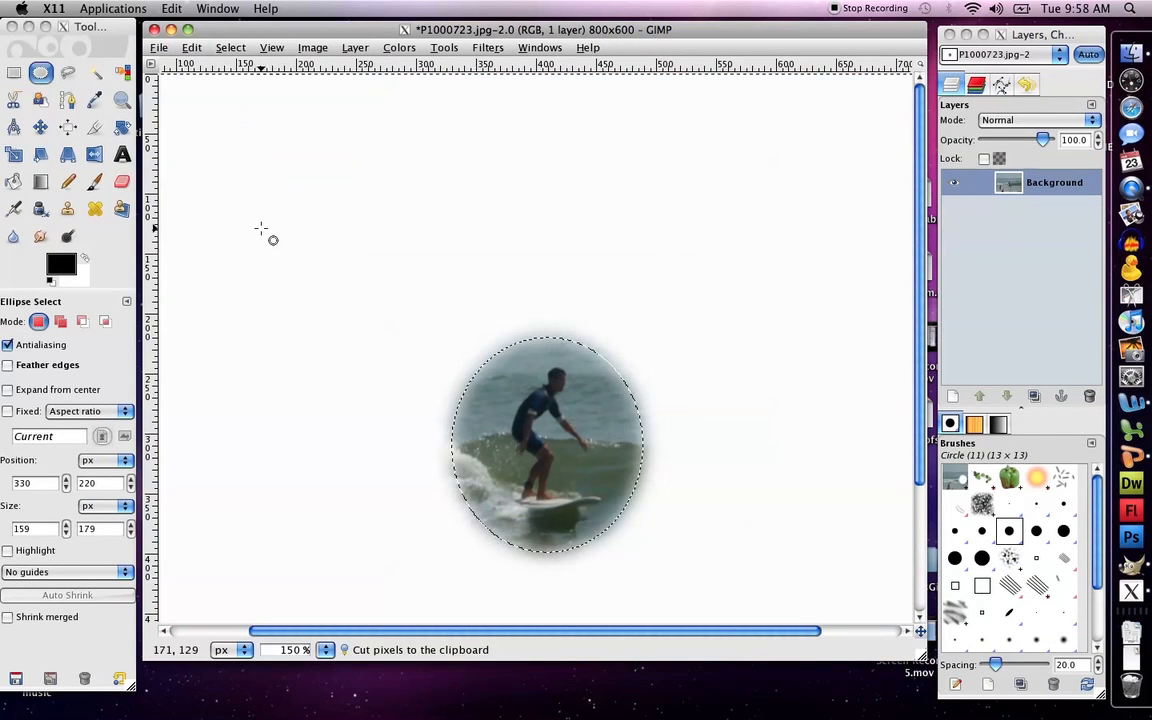
scroll(260, 220, down, 5)
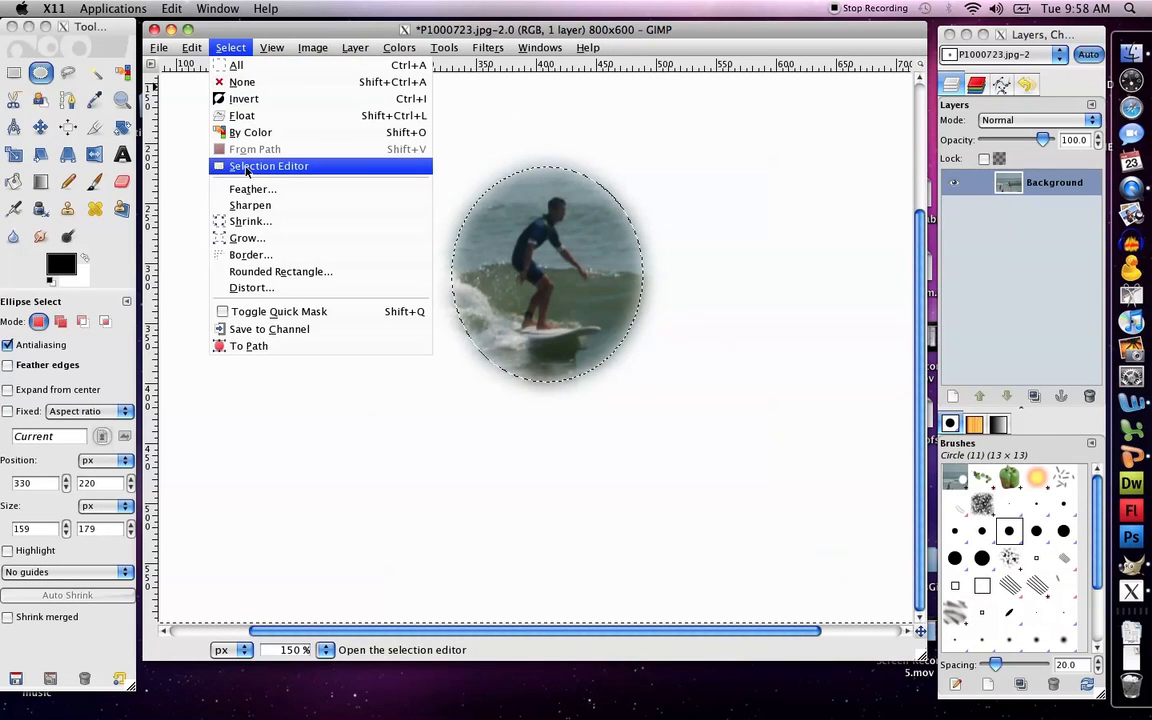
Clear the selection with Select > None, leaving the feathered surfer oval on white
click(244, 84)
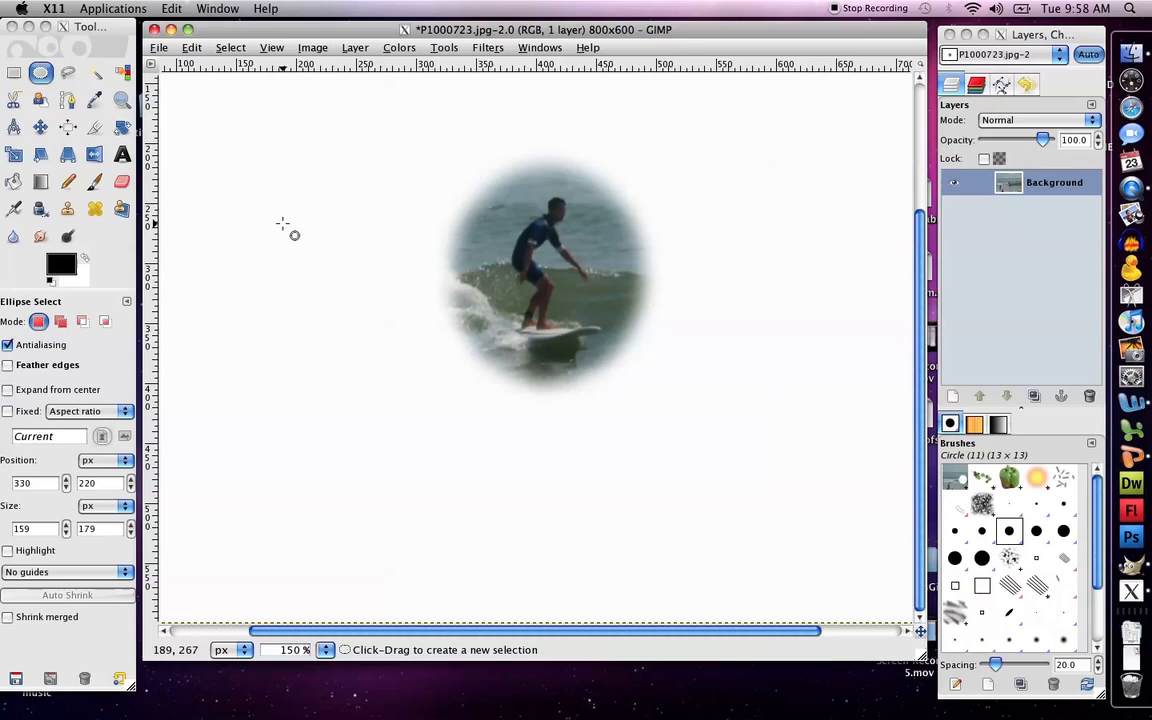